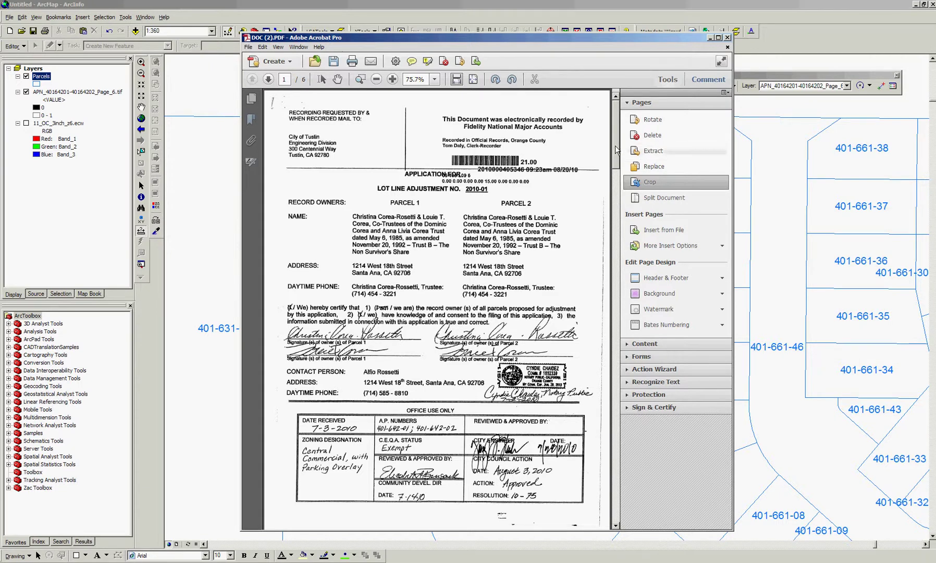
- Scroll the PDF down to page 6, the Exhibit B lot line adjustment map at 1" = 40'
drag(617, 150, 624, 512)
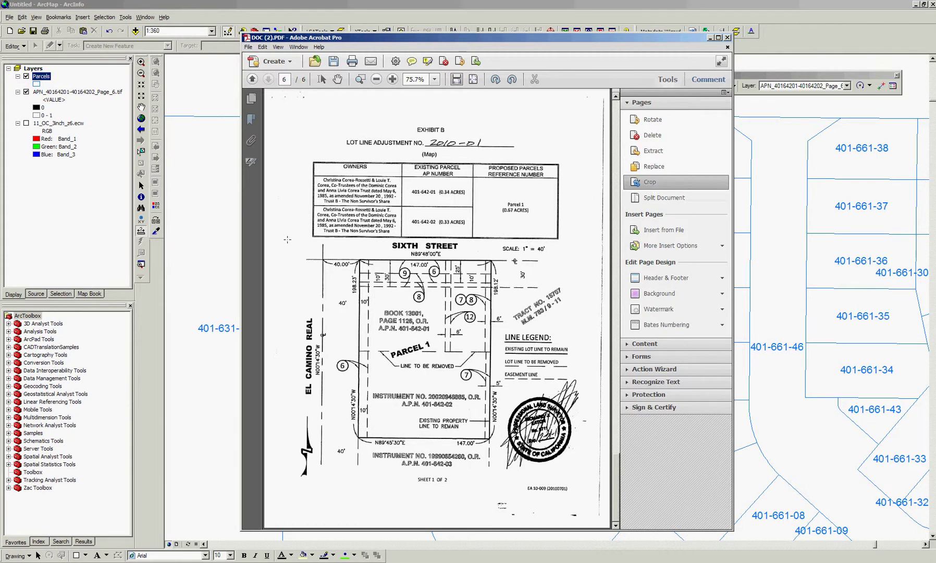
- Crop the Exhibit B page to just the map drawing and confirm the page boxes
drag(290, 241, 583, 497)
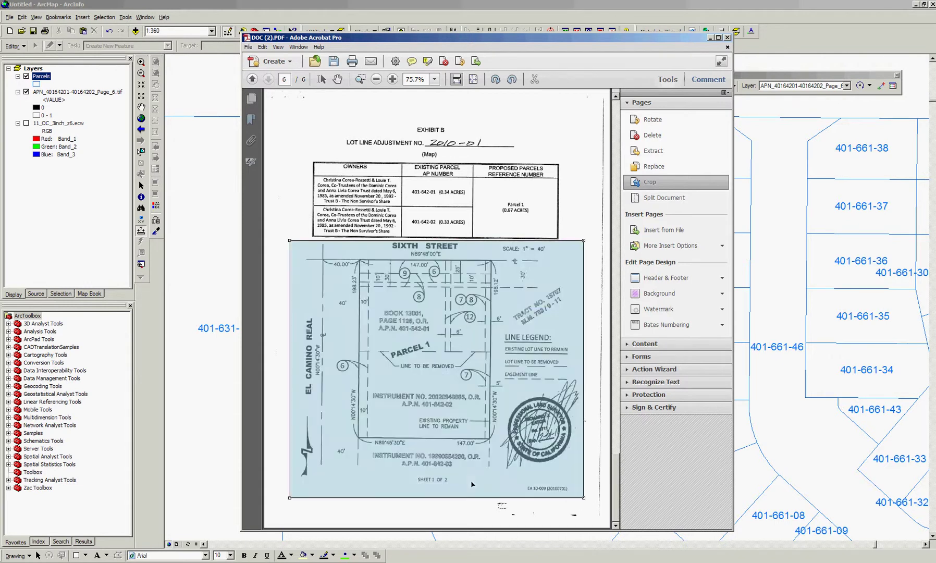
double_click(472, 485)
click(583, 413)
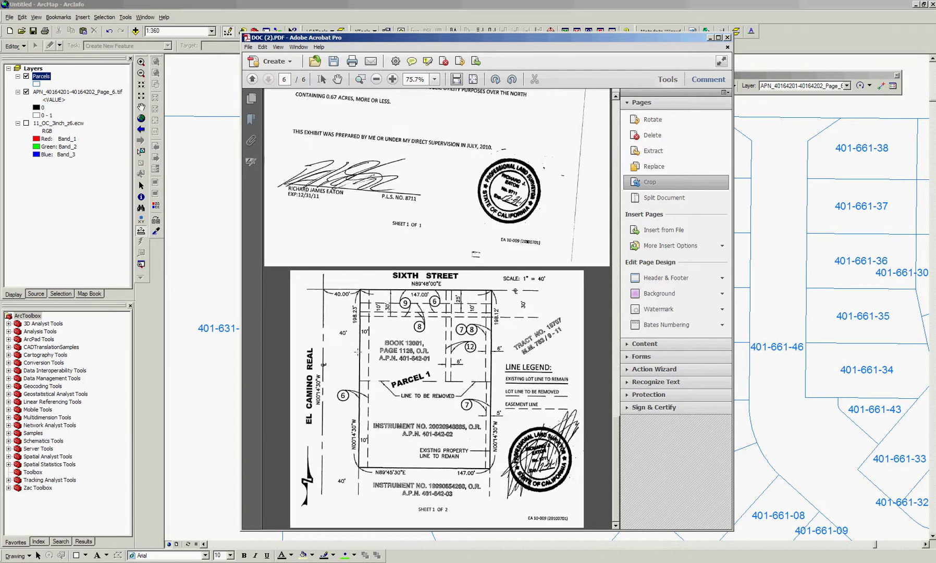
- Save the cropped page as a TIFF image and close Acrobat
click(249, 47)
mouse_move(266, 96)
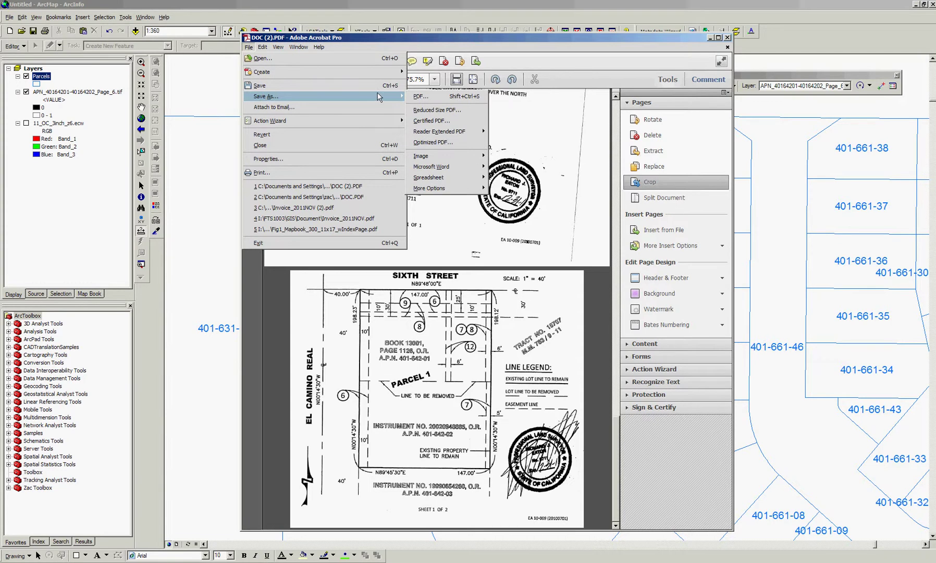
mouse_move(455, 158)
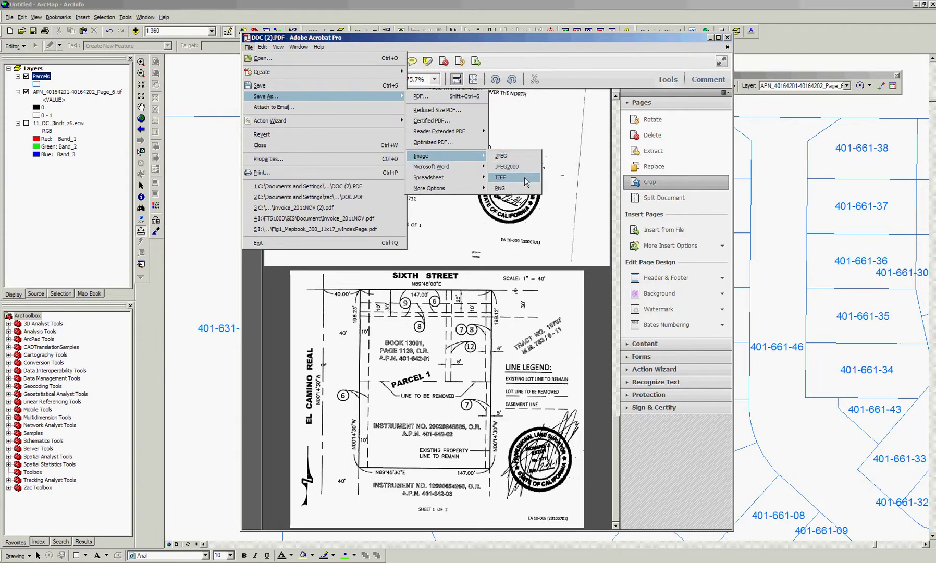
click(651, 38)
scroll(545, 208, down, 3)
click(711, 38)
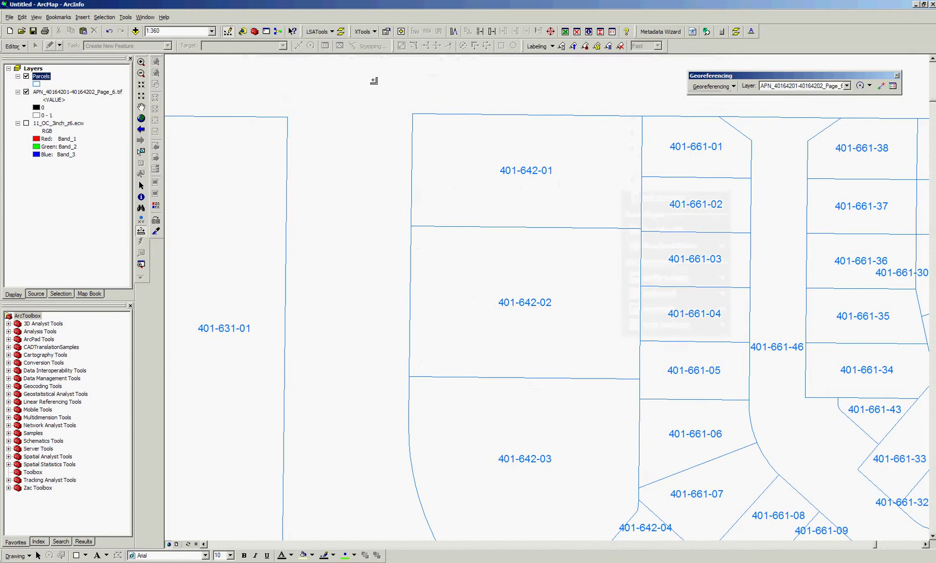
- Fit the APN_..._Page_6.tif layer to the display over lots 401-642-01 through 401-642-03
click(64, 92)
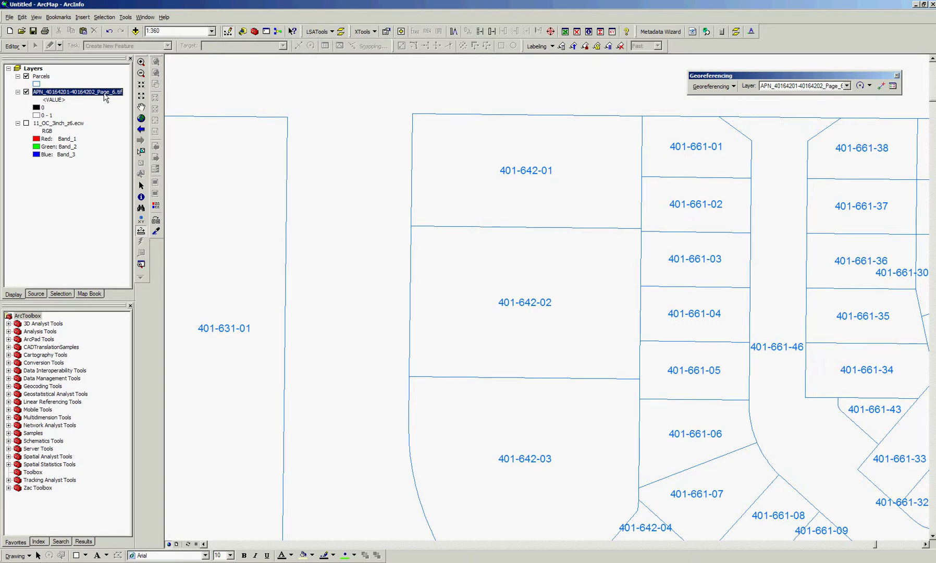
click(722, 90)
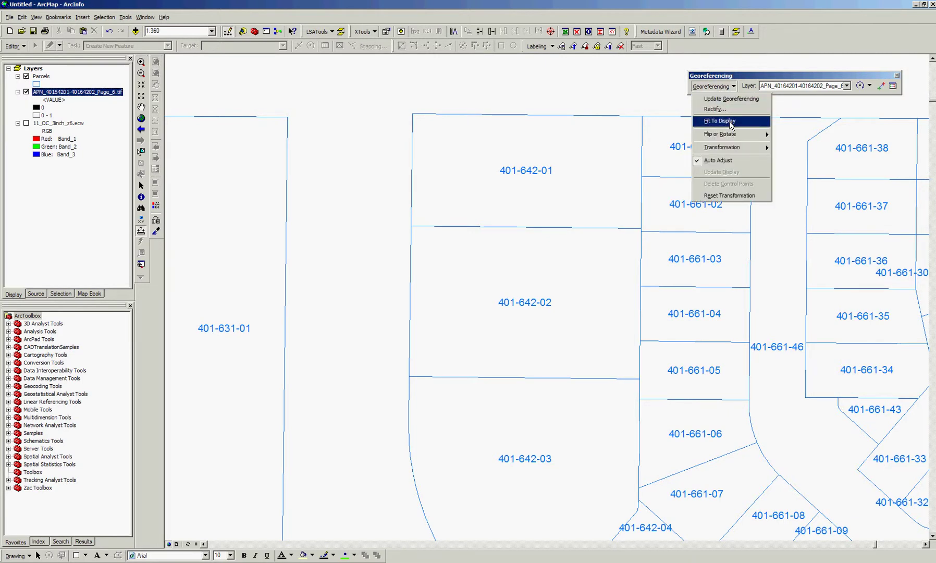
click(731, 123)
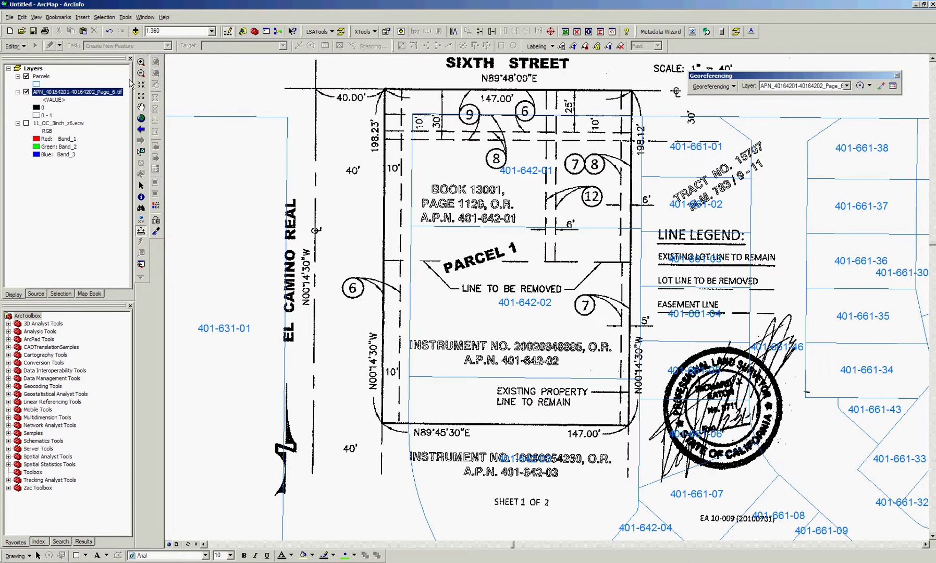
- Add control points linking the scan's four parcel corners to the matching Parcels layer corners
click(881, 86)
click(384, 90)
click(412, 115)
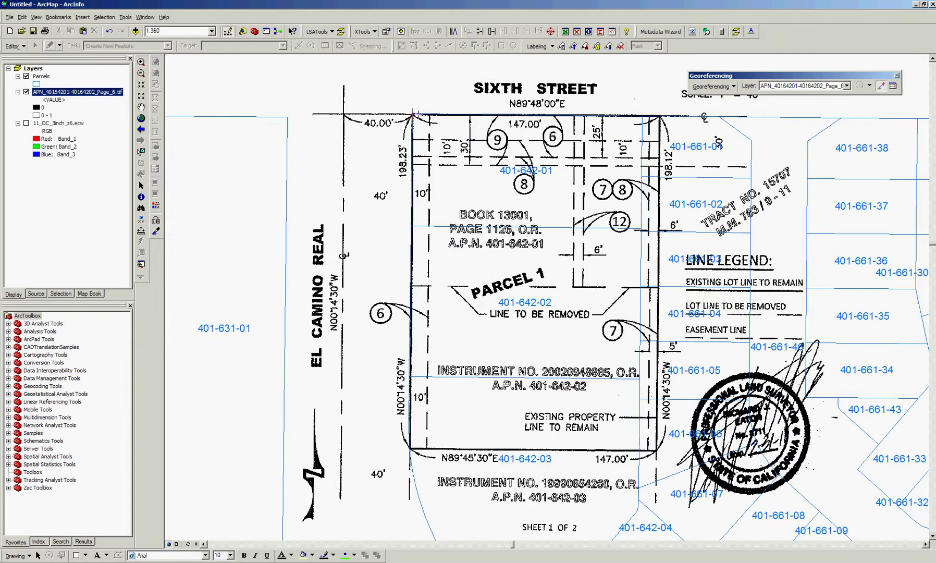
click(660, 115)
click(641, 115)
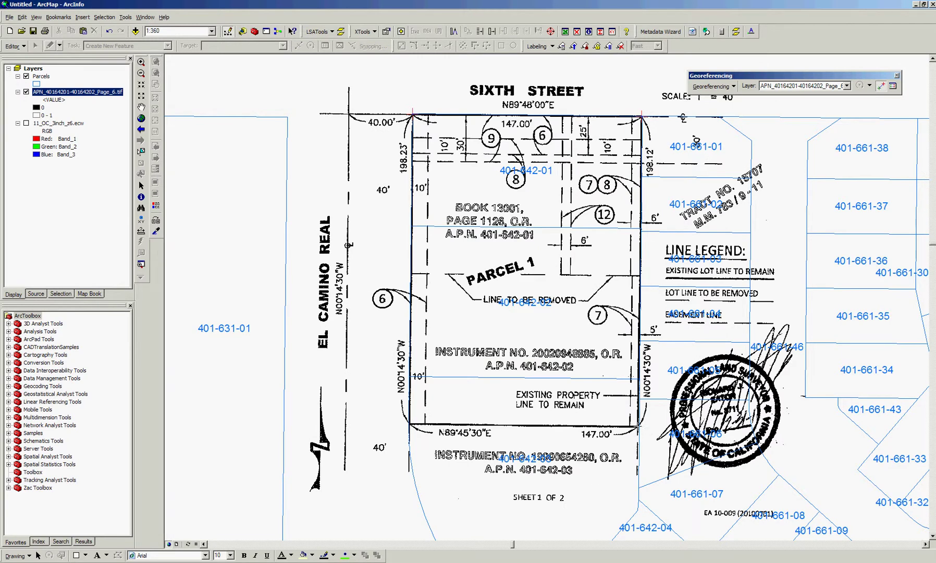
click(639, 426)
click(638, 378)
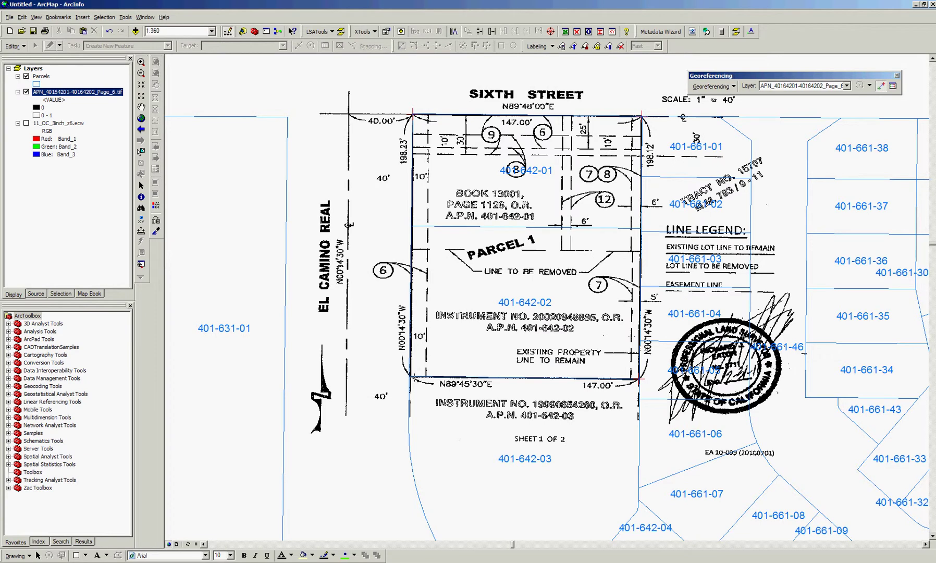
click(410, 377)
click(410, 376)
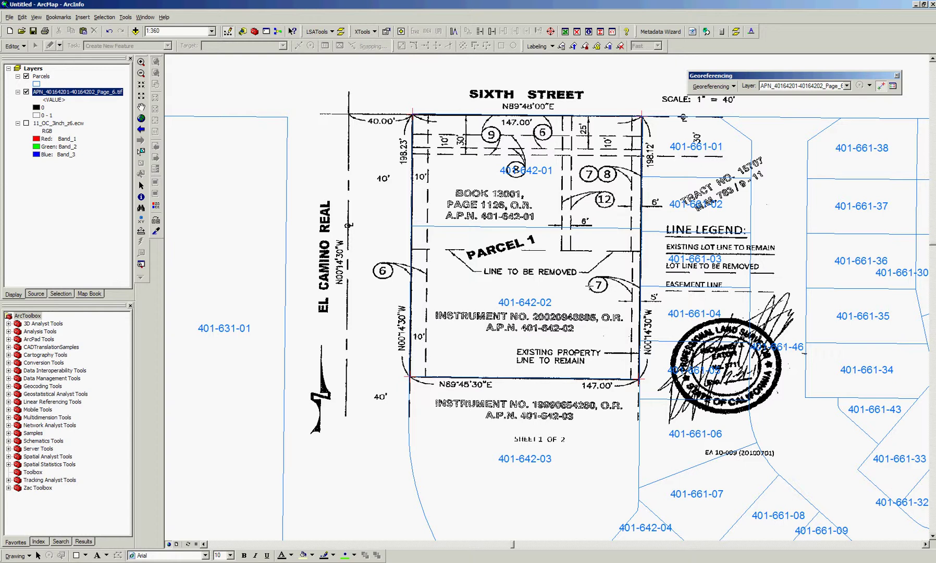
click(141, 232)
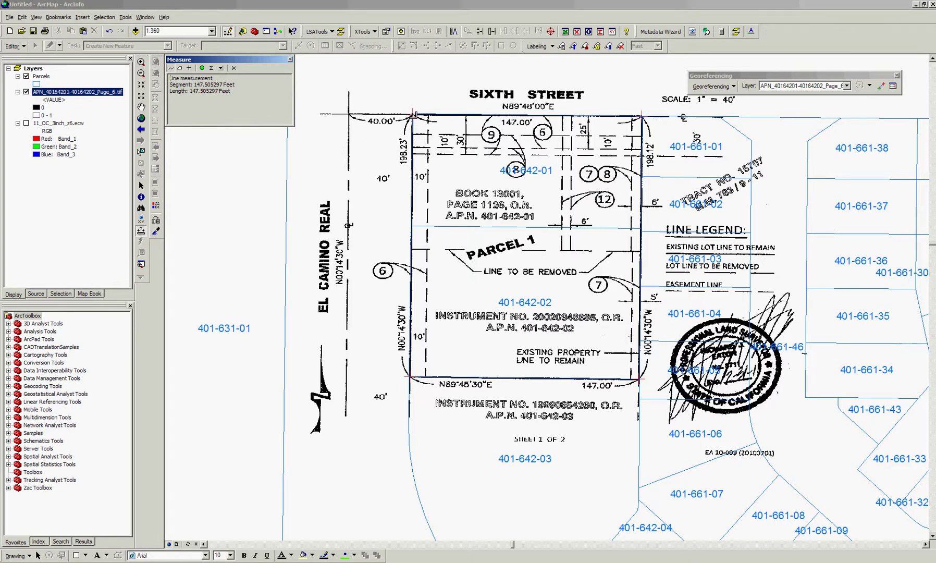
click(413, 114)
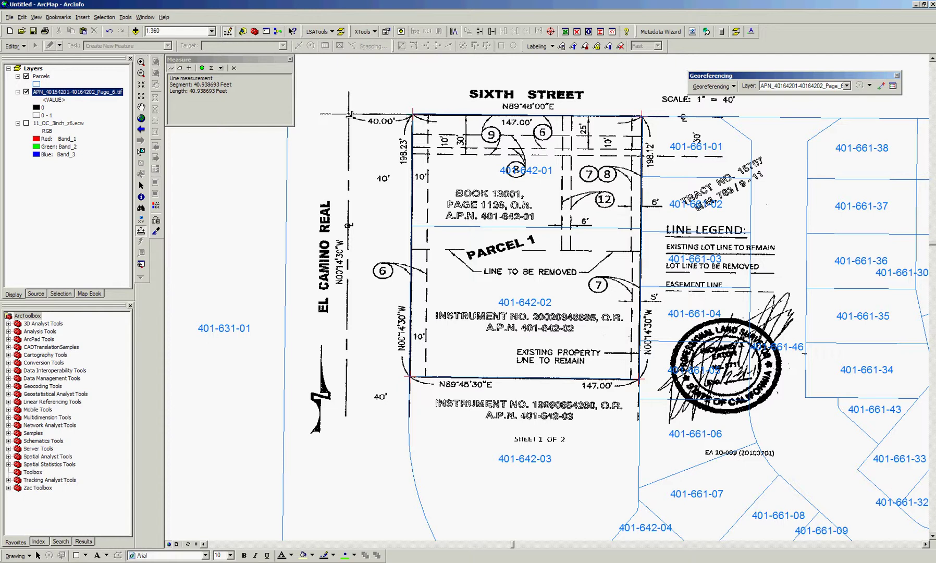
click(351, 113)
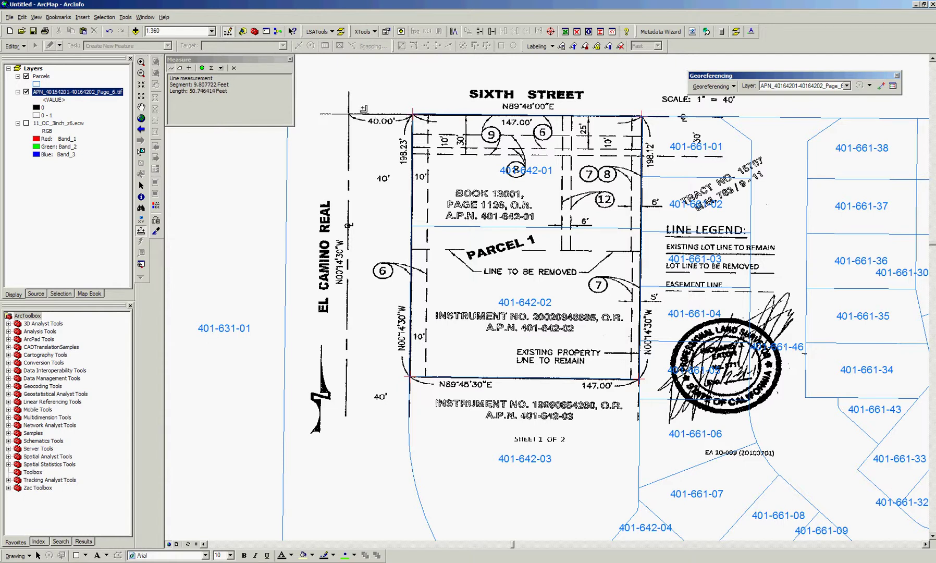
click(414, 114)
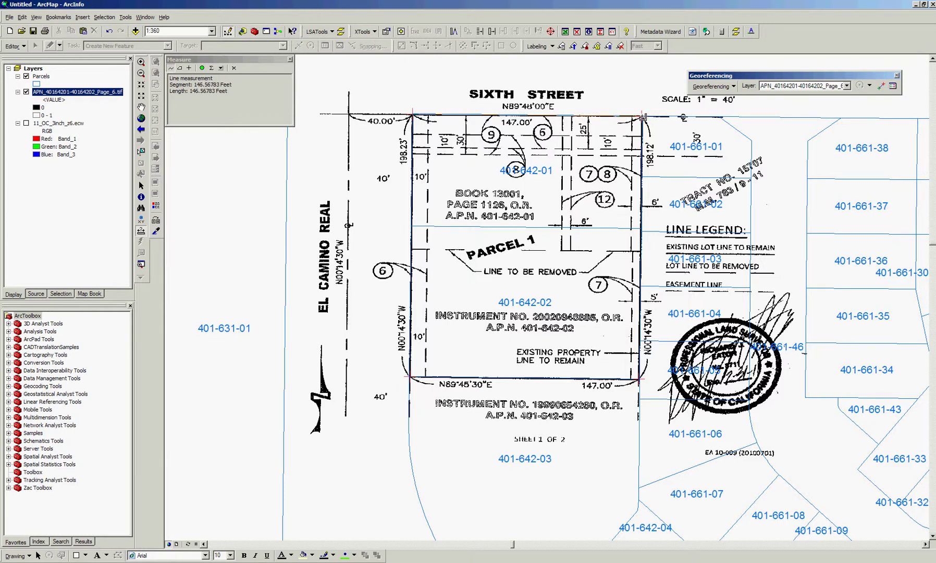
double_click(643, 117)
click(290, 59)
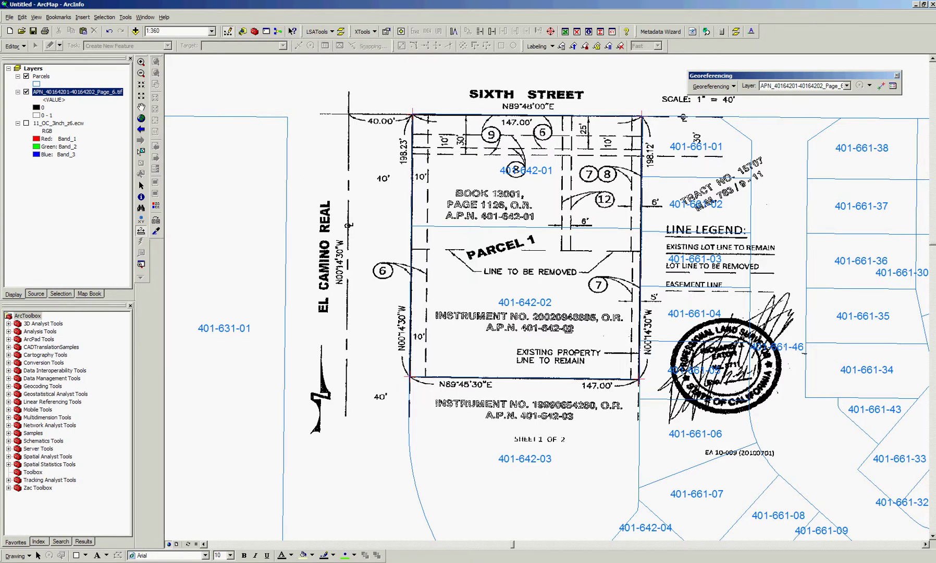
click(141, 186)
- Update the georeferencing to save the alignment, then start editing the Parcels layer
click(715, 86)
click(722, 99)
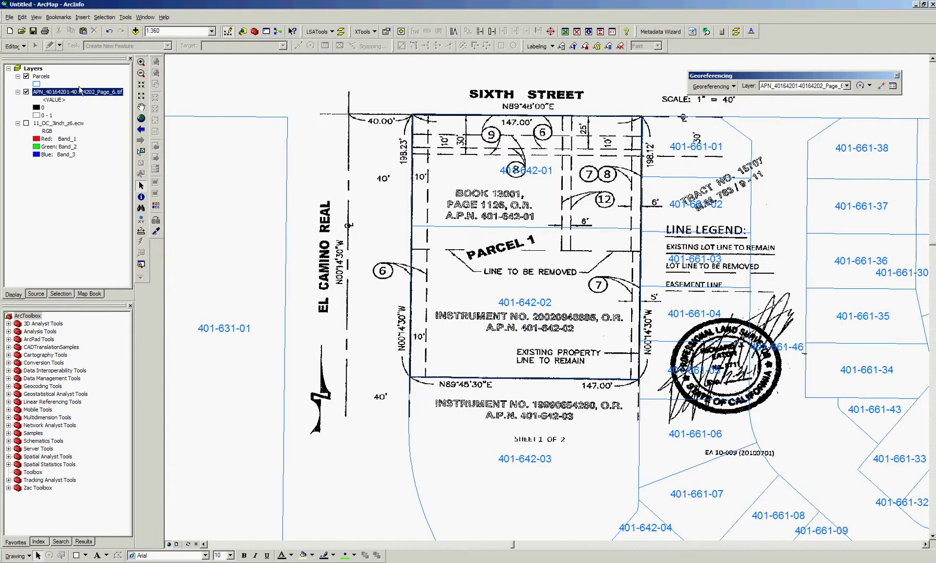
click(18, 48)
click(31, 55)
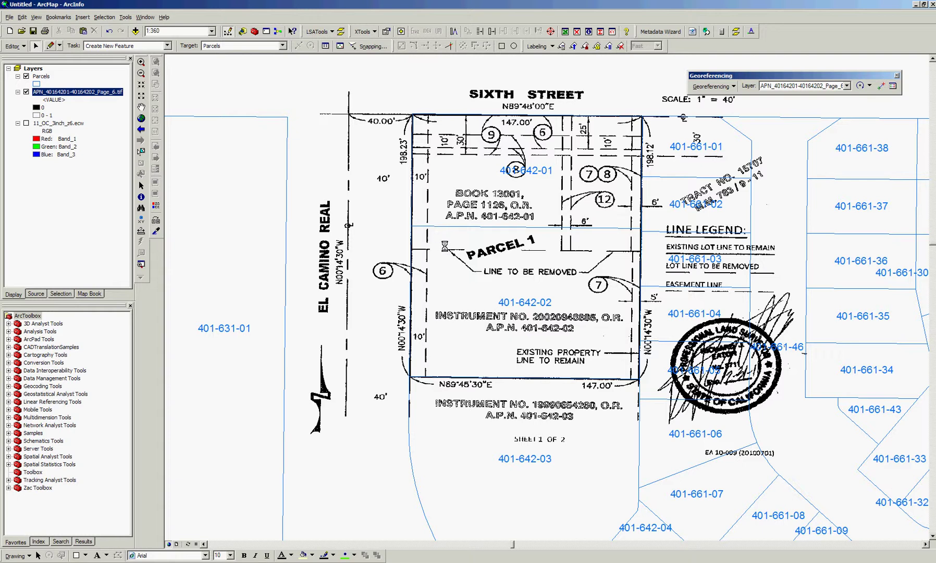
- Select parcels 401-642-01 and 401-642-02 and merge them, keeping the first Parcels feature
click(446, 241)
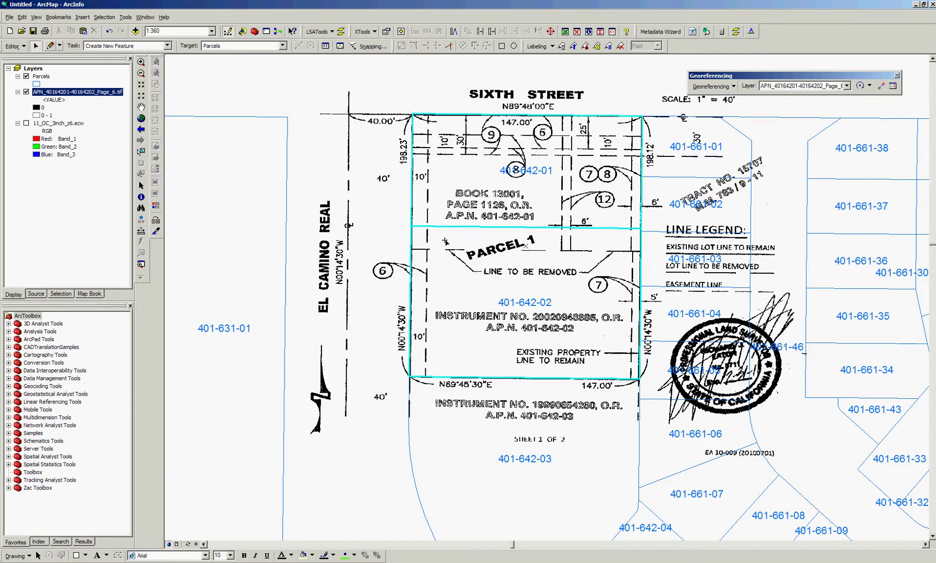
click(15, 47)
click(44, 148)
click(443, 272)
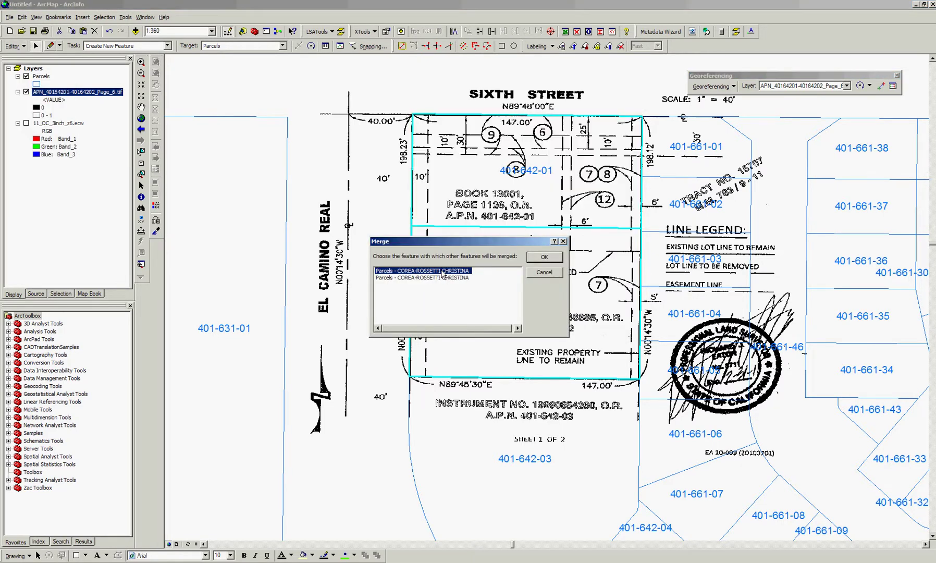
click(444, 278)
mouse_move(477, 244)
mouse_down()
mouse_move(370, 255)
mouse_move(305, 346)
mouse_up()
click(291, 372)
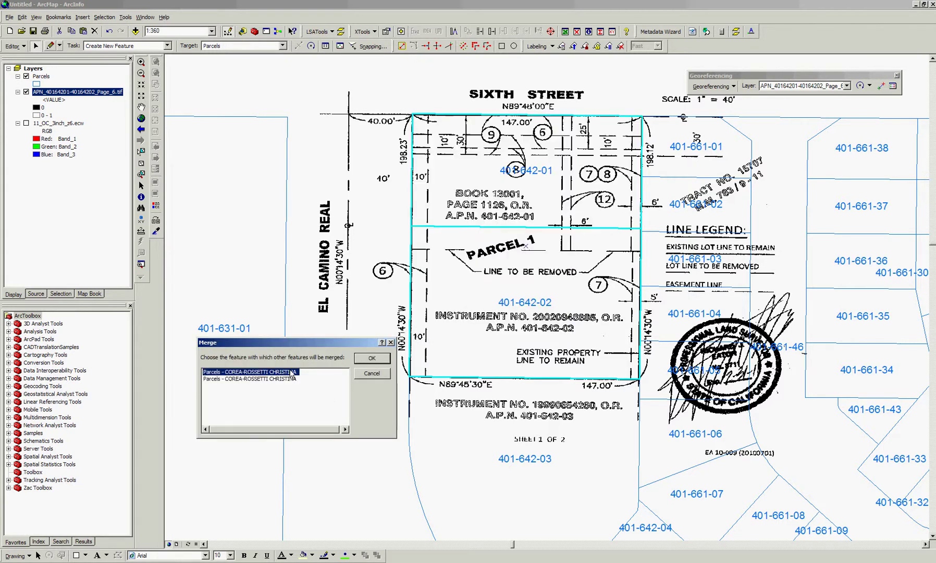
click(380, 359)
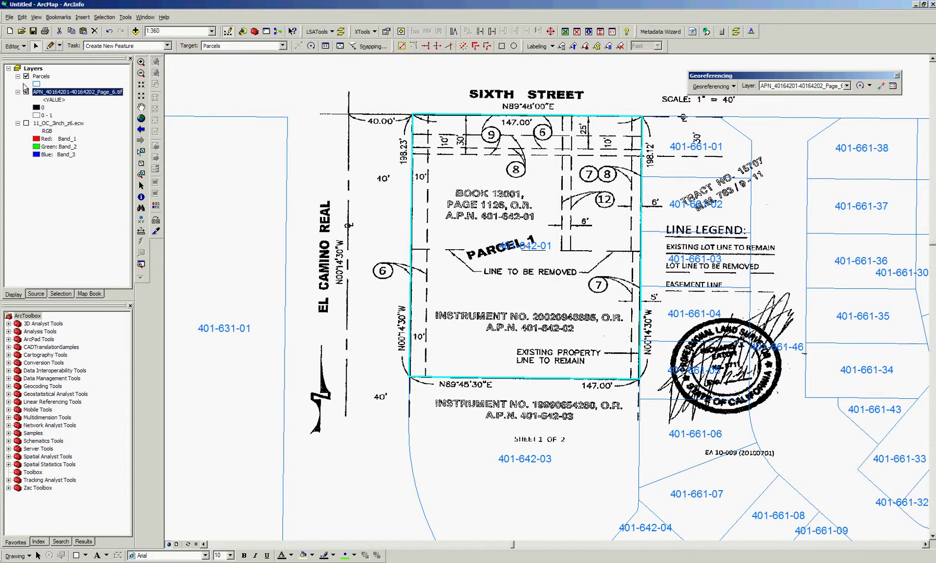
- Uncheck the APN_..._Page_6.tif layer and turn on the 11_OC_3inch_z6.ecw aerial photo
click(26, 93)
click(26, 123)
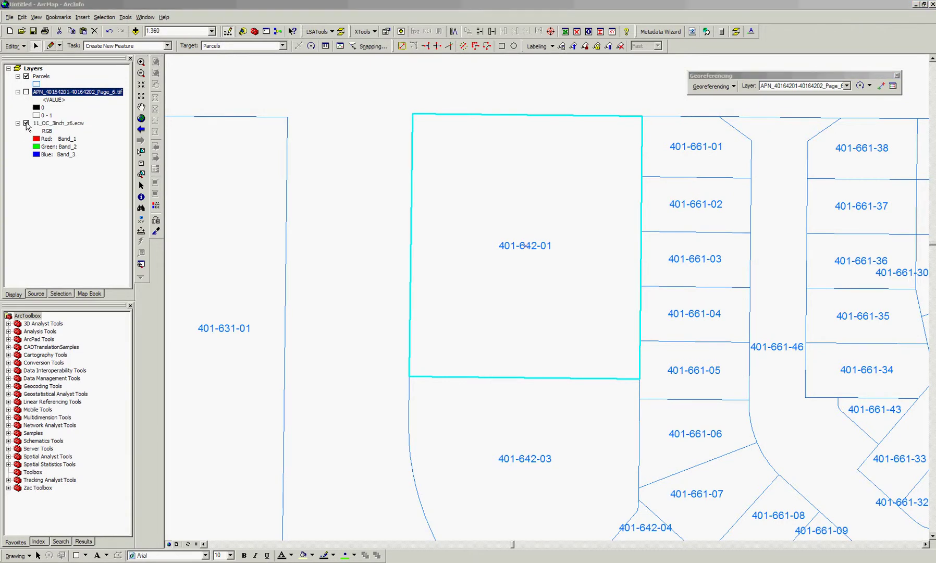